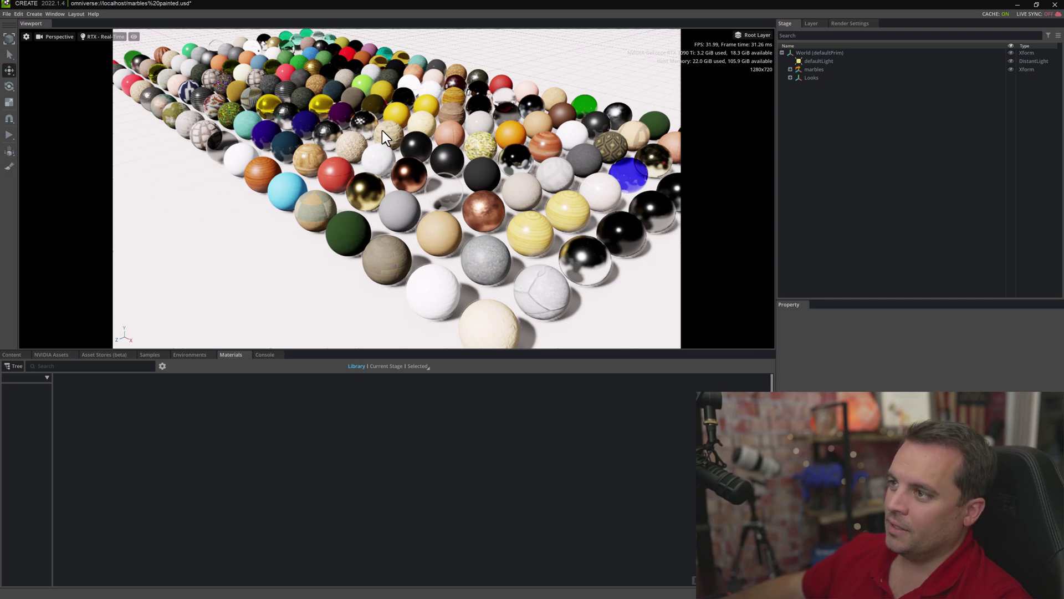
Zoom in on the painted spheres and marquee-select three of them.
scroll(394, 132, "up", 5)
left_click_drag(400, 129, 429, 132)
scroll(262, 265, "down", 3)
left_click_drag(263, 265, 409, 303, "alt")
Zoom, pan over the shiny spheres and orbit to view the sphere rows from new angles.
scroll(448, 169, "up", 4)
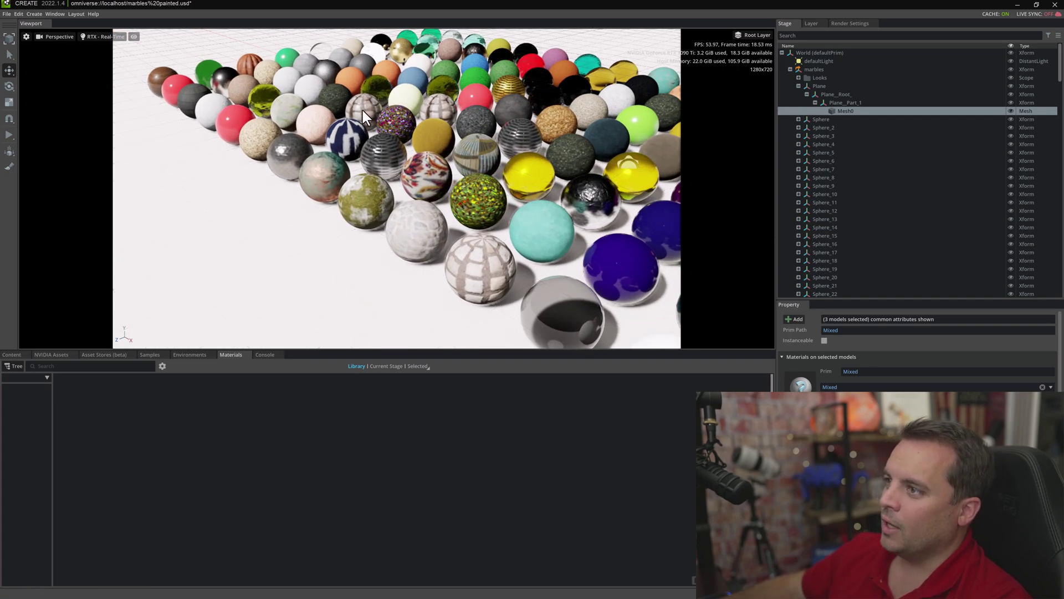
scroll(438, 76, "down", 4)
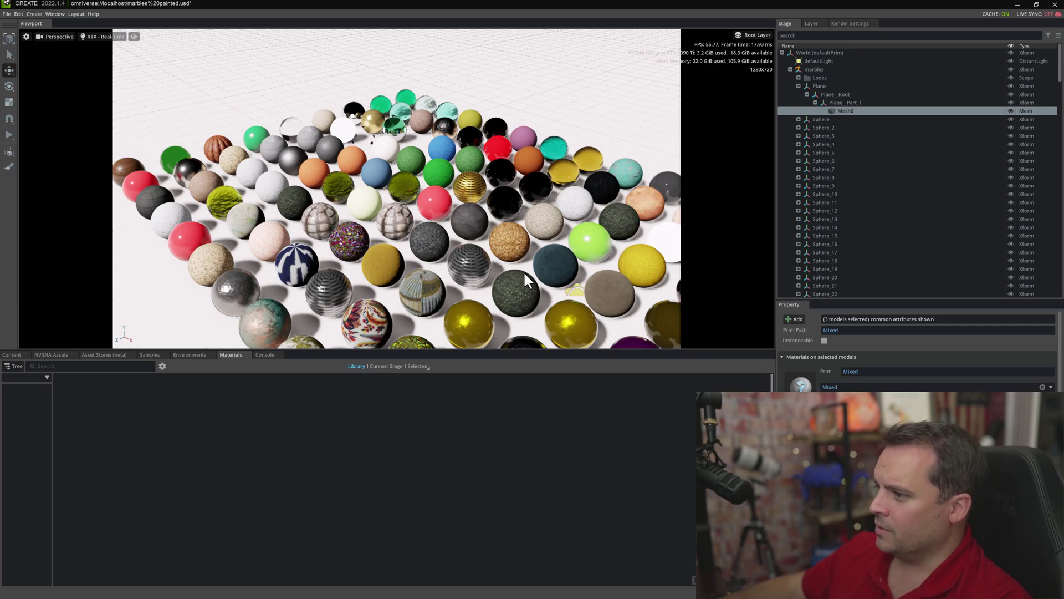
scroll(451, 224, "up", 5)
scroll(338, 150, "down", 3)
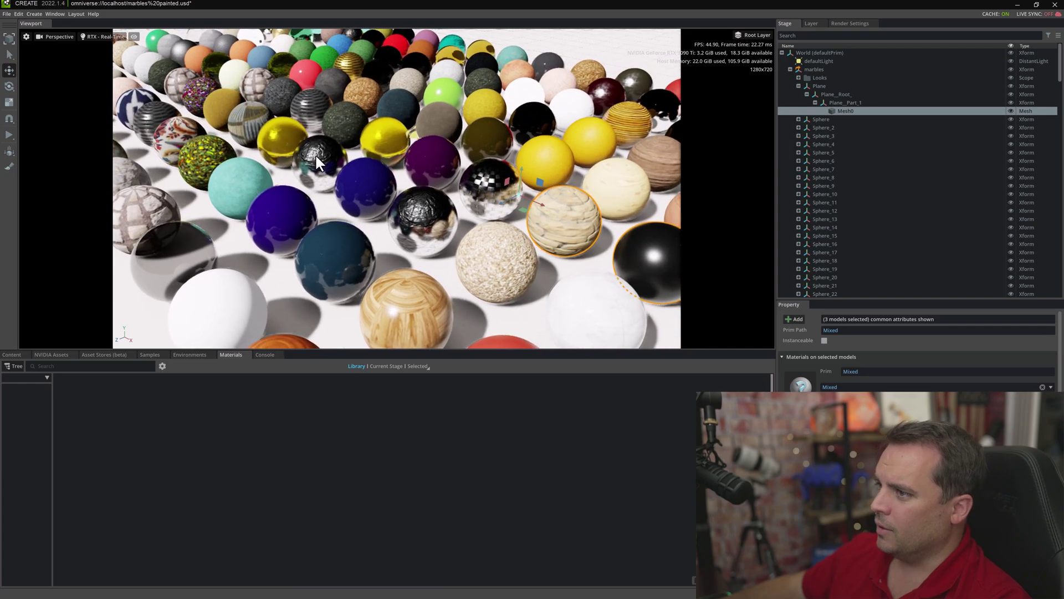
middle_click_drag(576, 224, 403, 166)
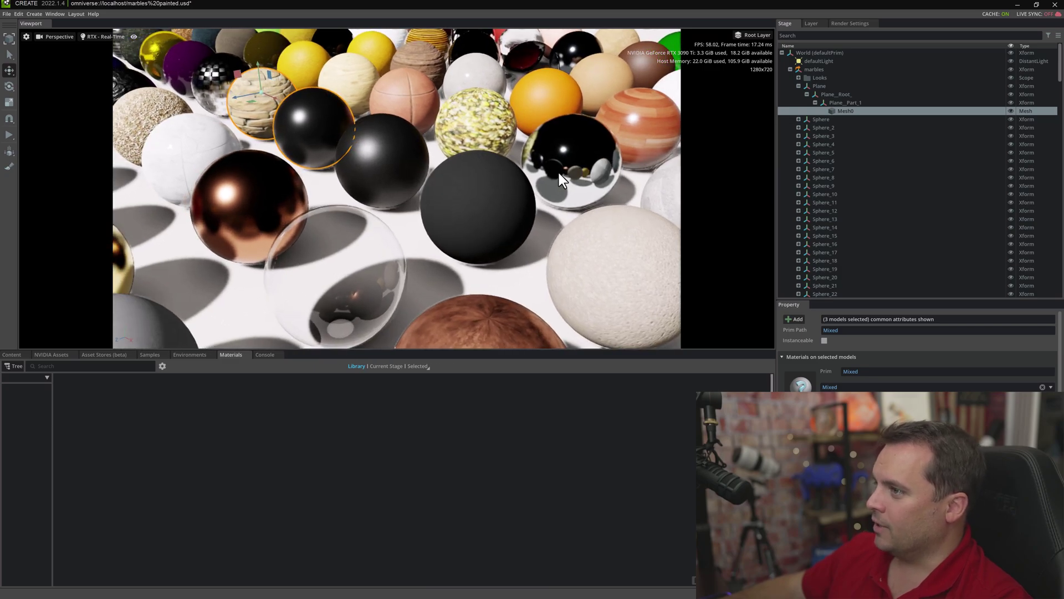
scroll(423, 190, "down", 5)
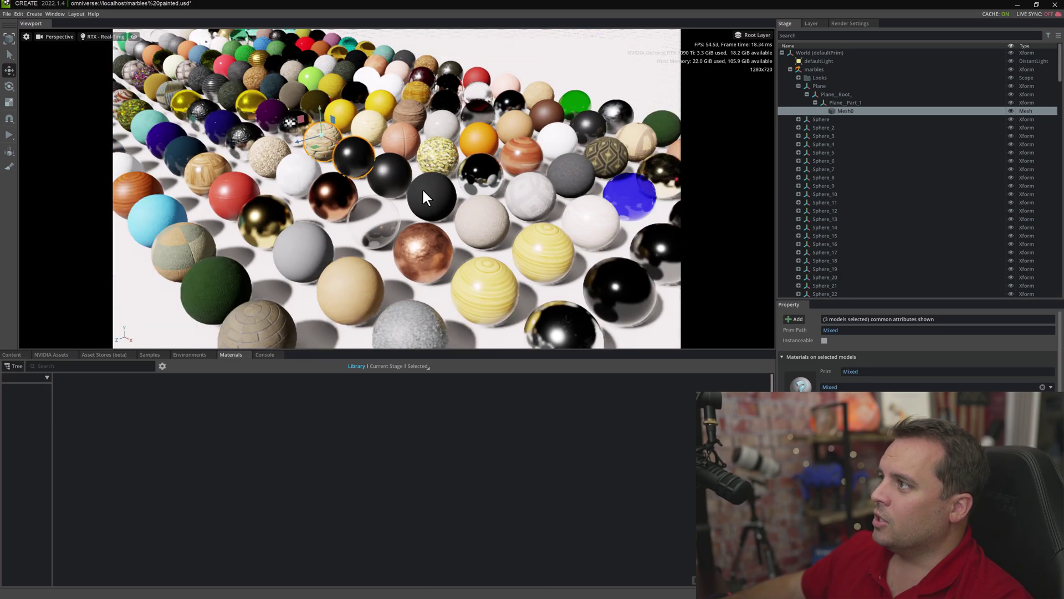
left_click_drag(348, 229, 446, 231, "alt")
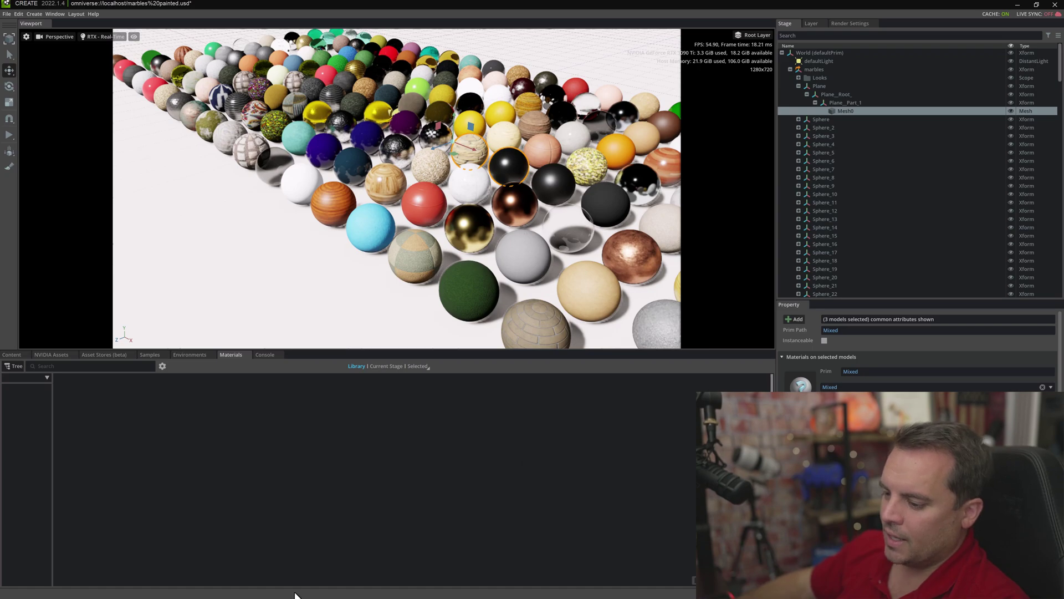
Open the Omniverse Launcher and follow the A23D Omniverse Content Exchange listing to its external website.
key("super")
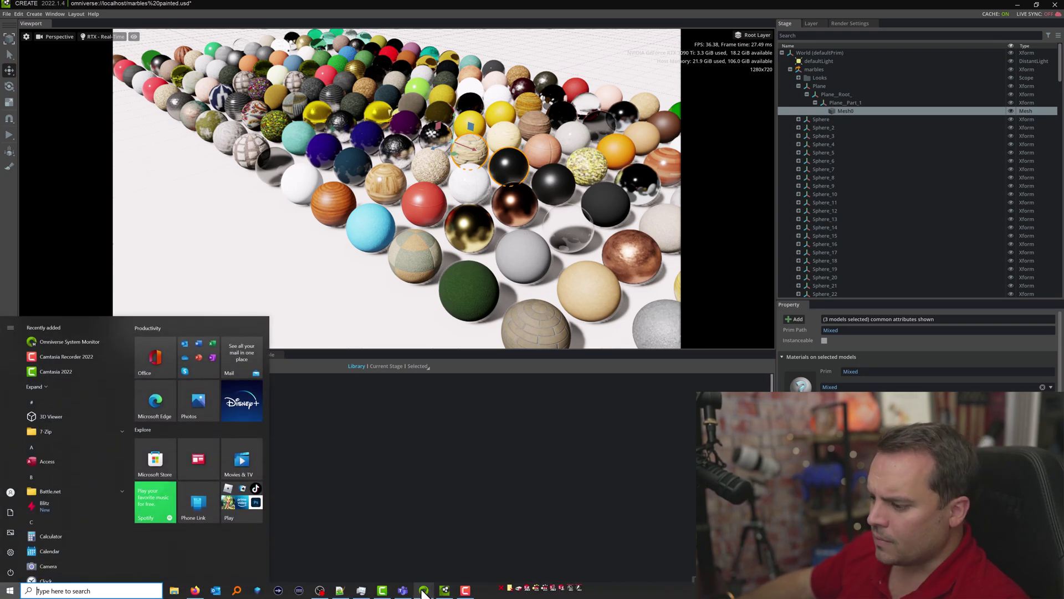
left_click(422, 592)
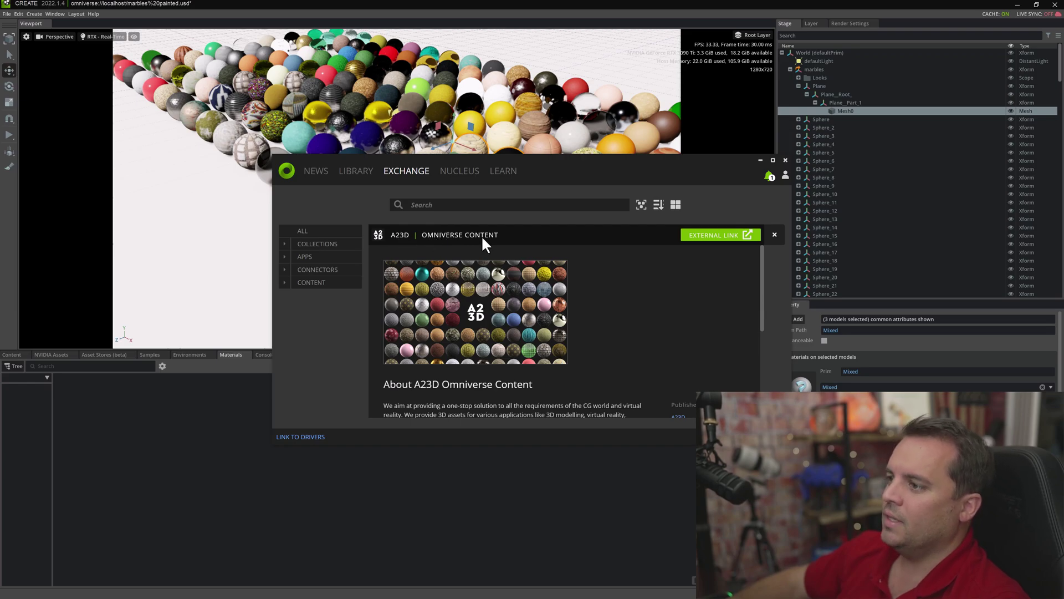
left_click(403, 178)
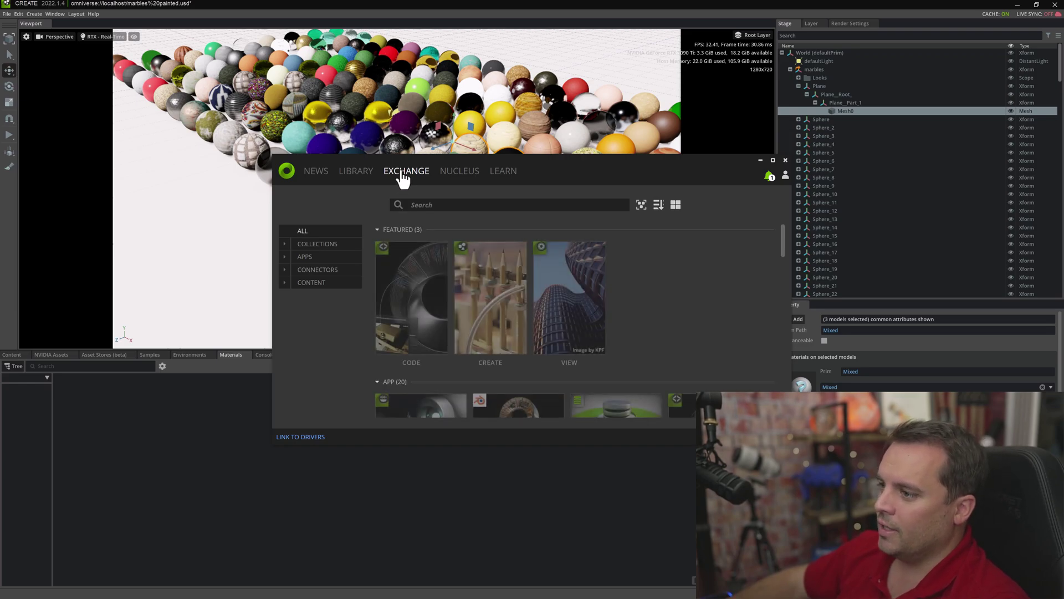
scroll(432, 327, "down", 5)
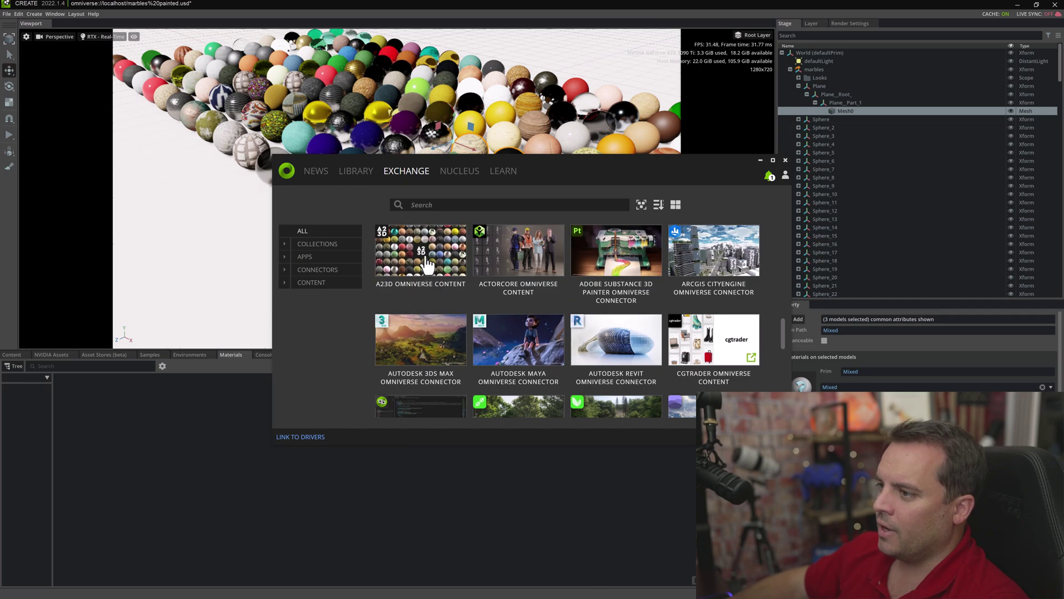
left_click(423, 252)
left_click(713, 238)
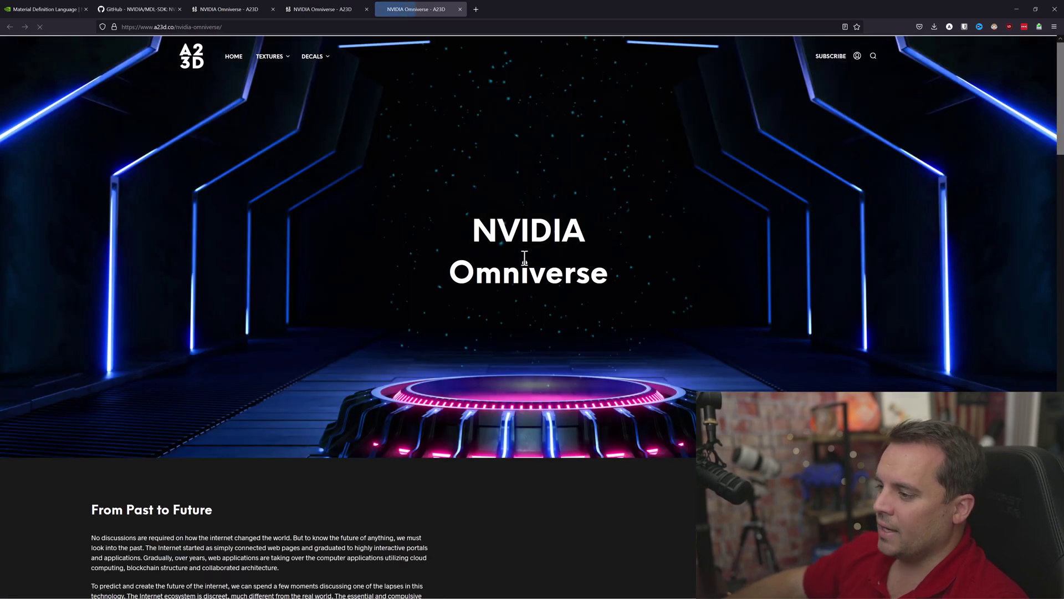
Scroll the a23d.co NVIDIA Omniverse page down to the Free Assets spheres and back up to A23D.
scroll(527, 268, "down", 10)
scroll(533, 284, "down", 12)
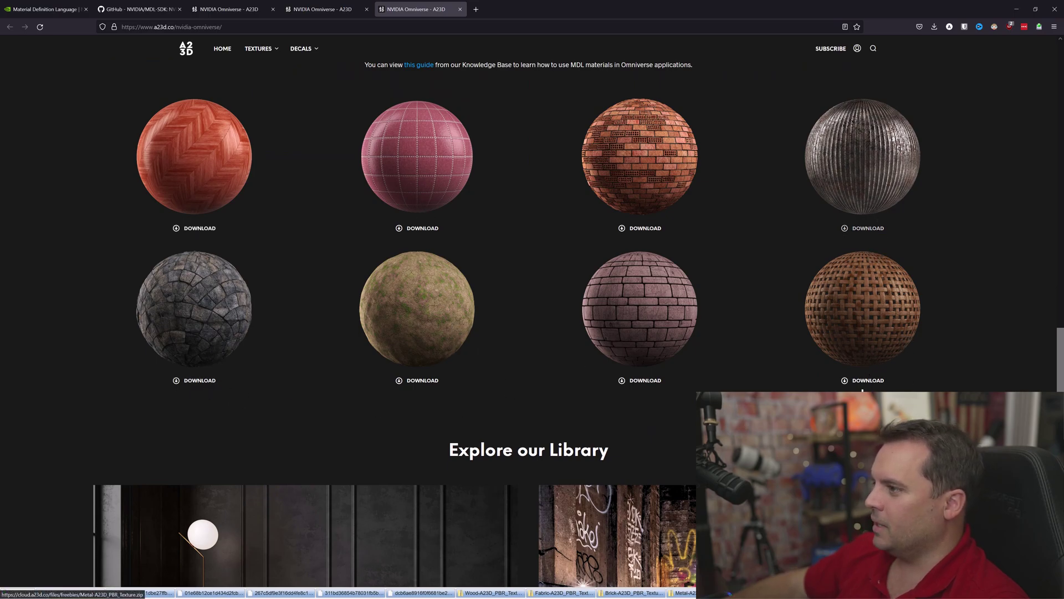
scroll(518, 369, "up", 2)
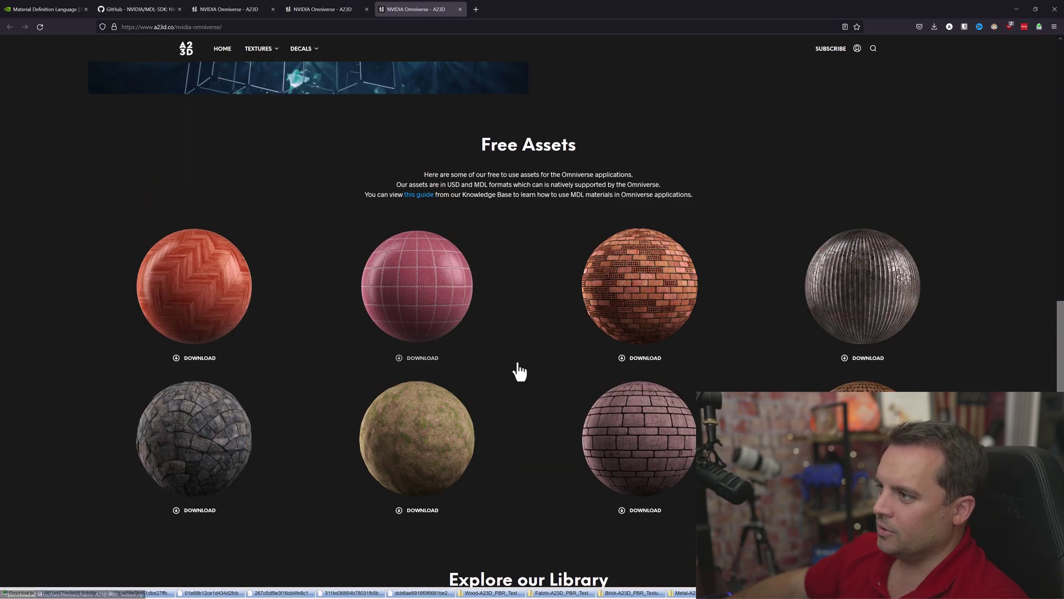
scroll(518, 370, "down", 5)
scroll(518, 373, "up", 8)
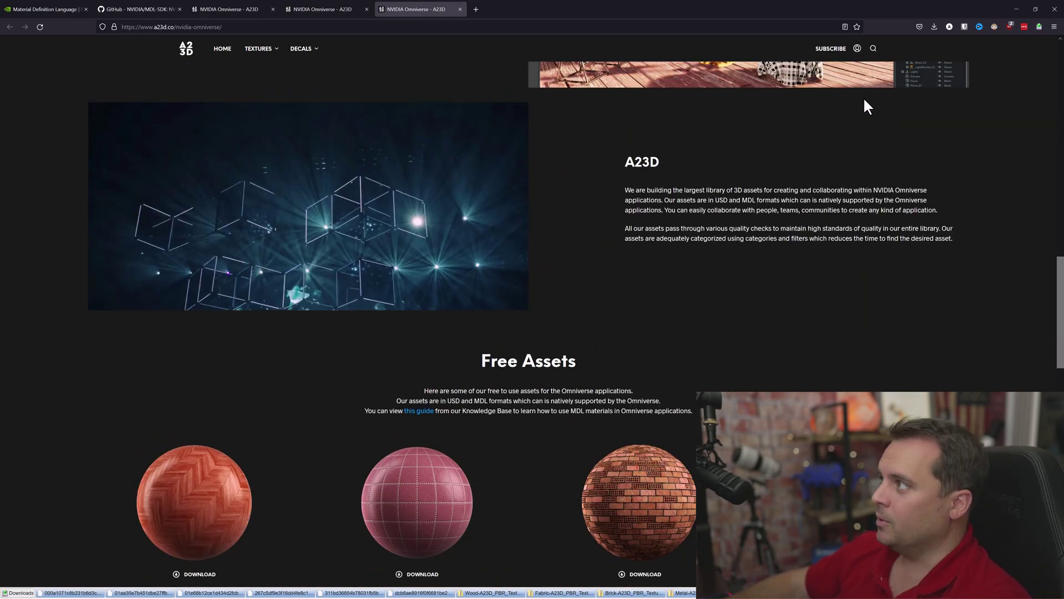
Return to Create, close the Launcher, and list the Materials browser's collections like Base and vMaterials.
left_click(1019, 9)
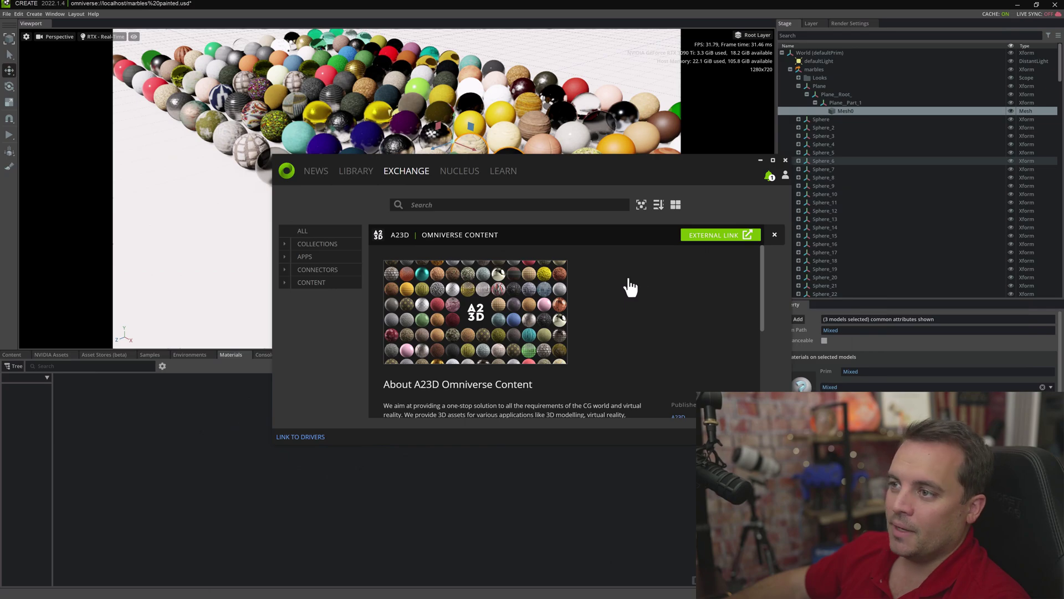
left_click(761, 160)
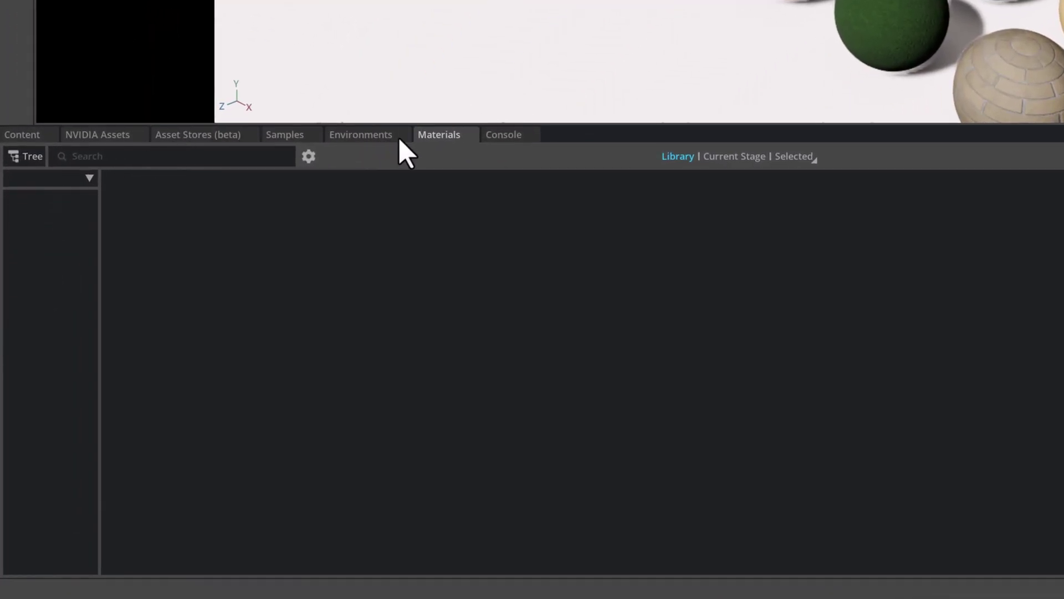
left_click(440, 136)
left_click(69, 178)
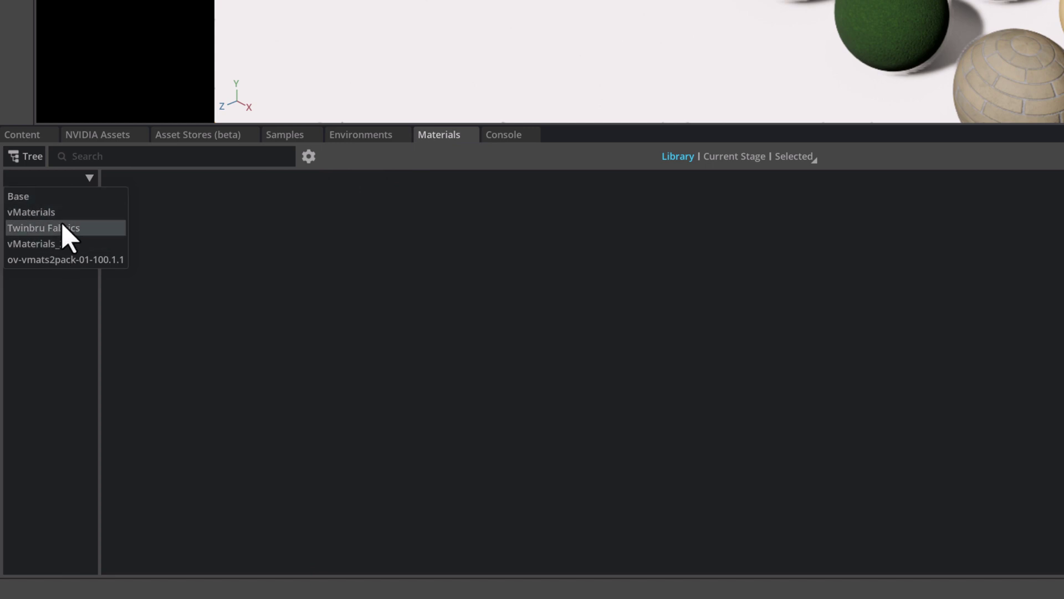
Add H:/Omniverse/Materials, with its Brick, Fabric, Metal and Wood folders, as a new material collection.
left_click(311, 164)
left_click(309, 157)
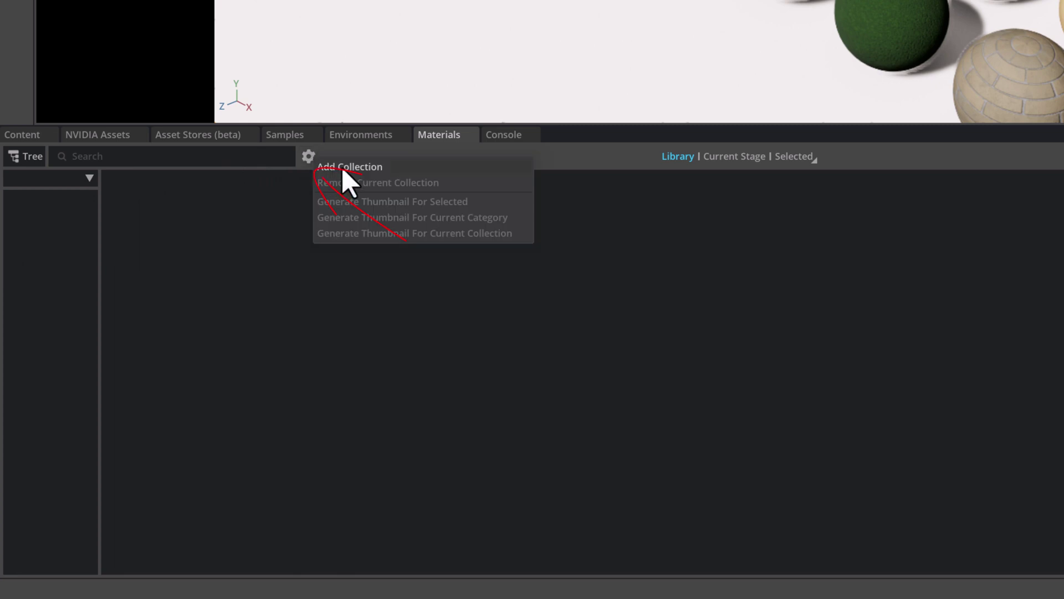
left_click(342, 167)
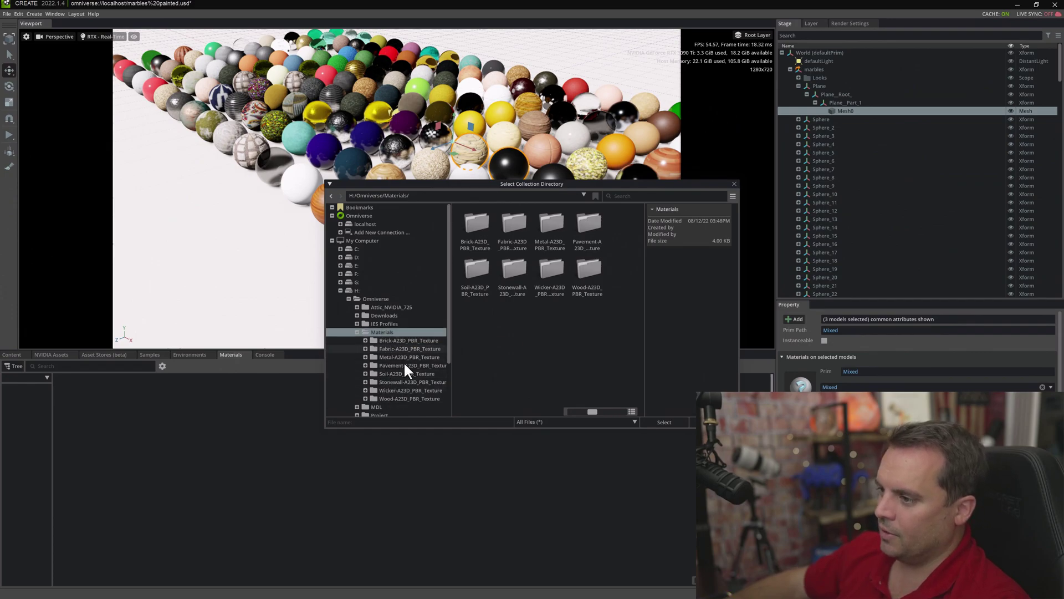
left_click(397, 339)
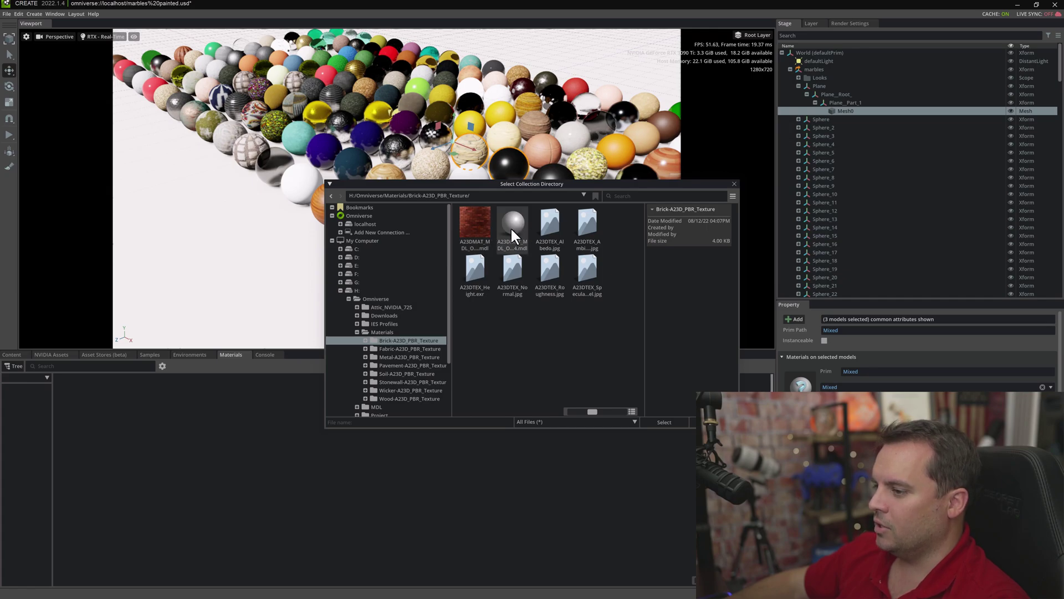
left_click(384, 331)
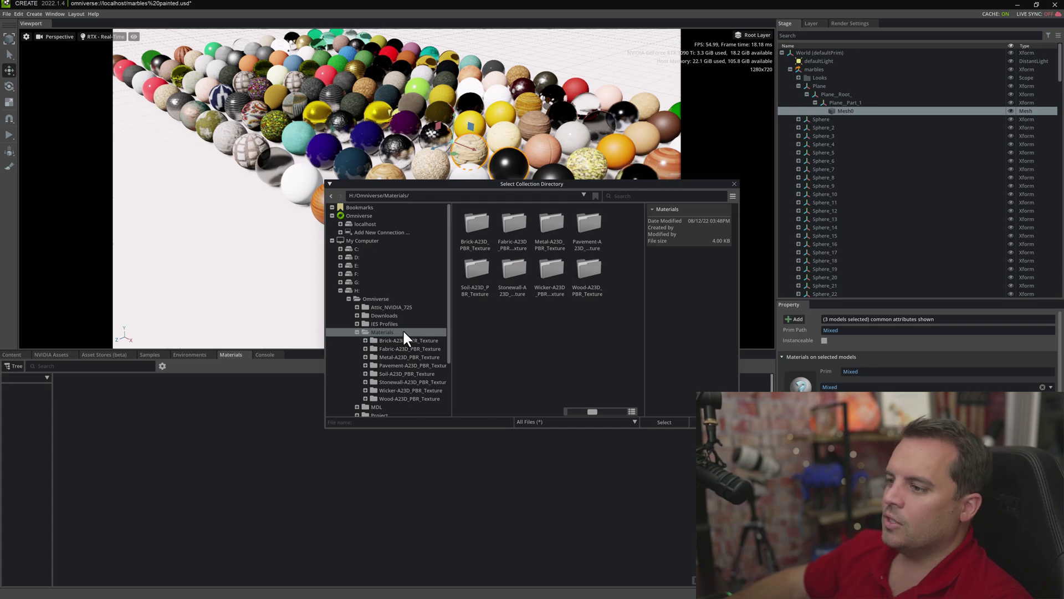
left_click(663, 423)
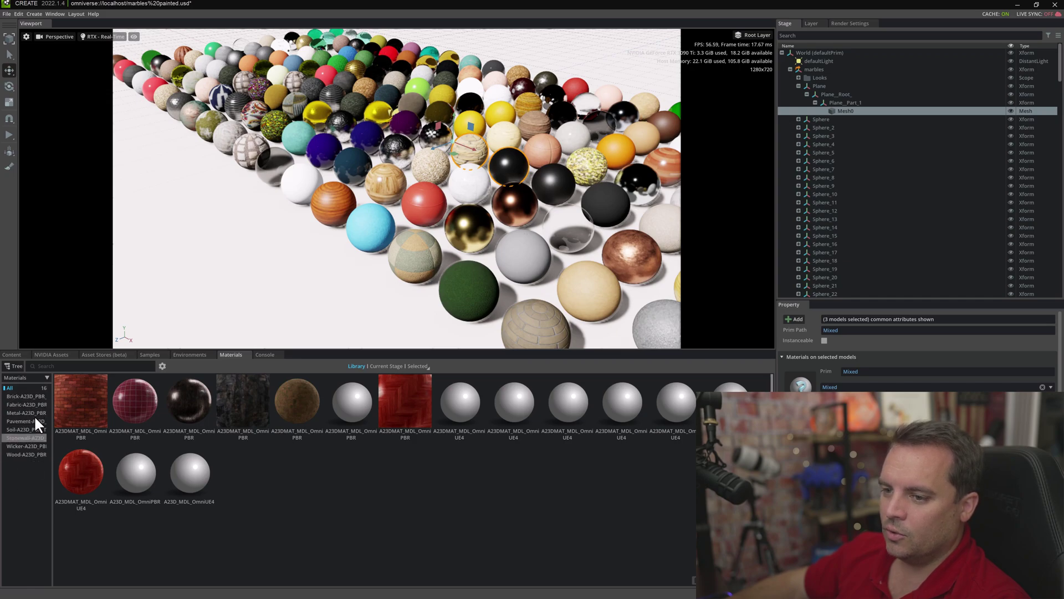
Generate a thumbnail for one A23D PBR material, rendering it as a woven wicker sphere.
left_click(49, 376)
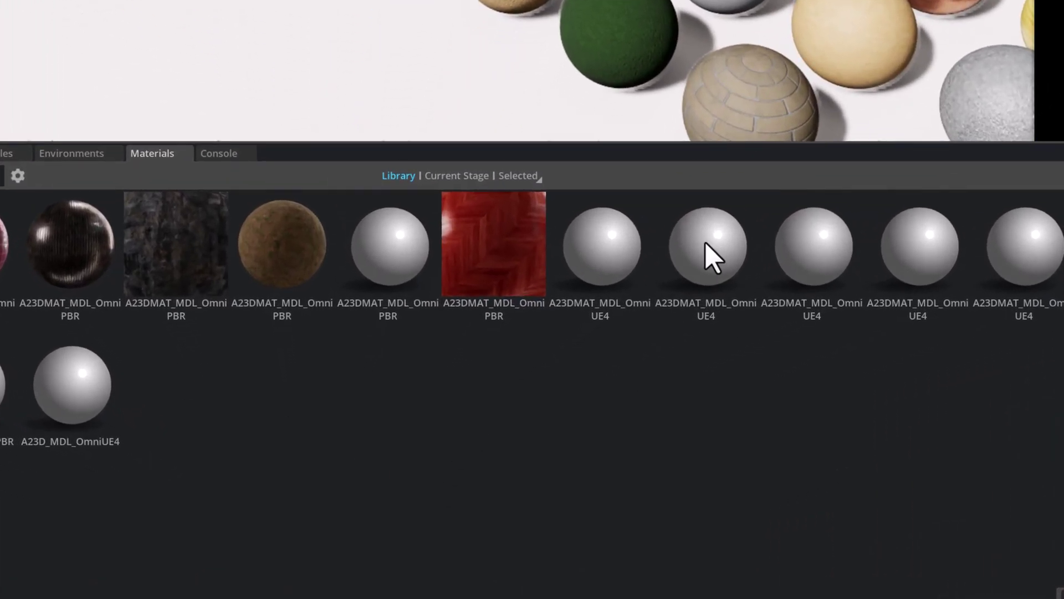
right_click(400, 255)
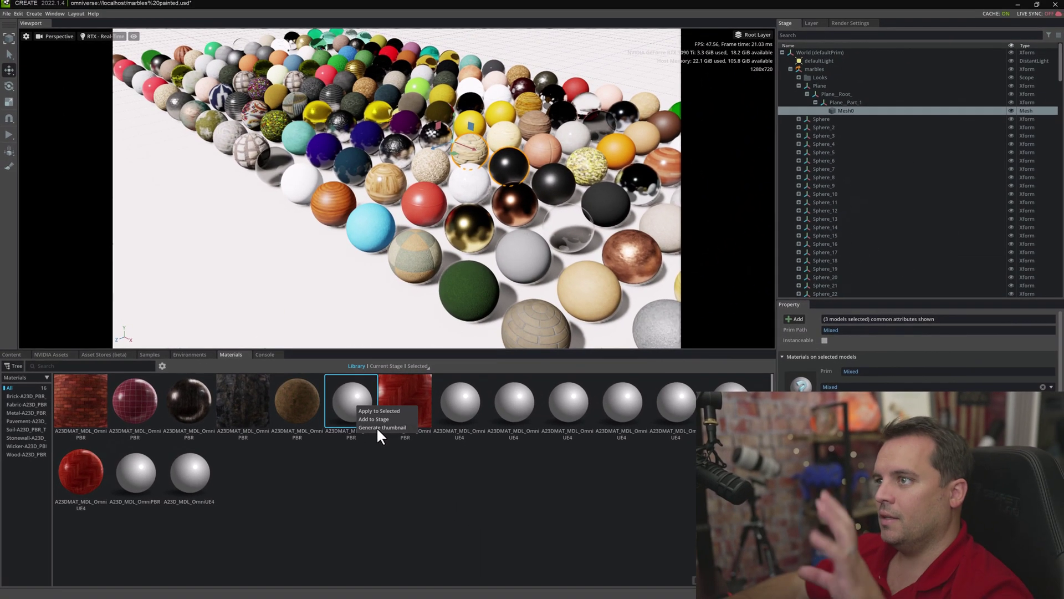
left_click(411, 357)
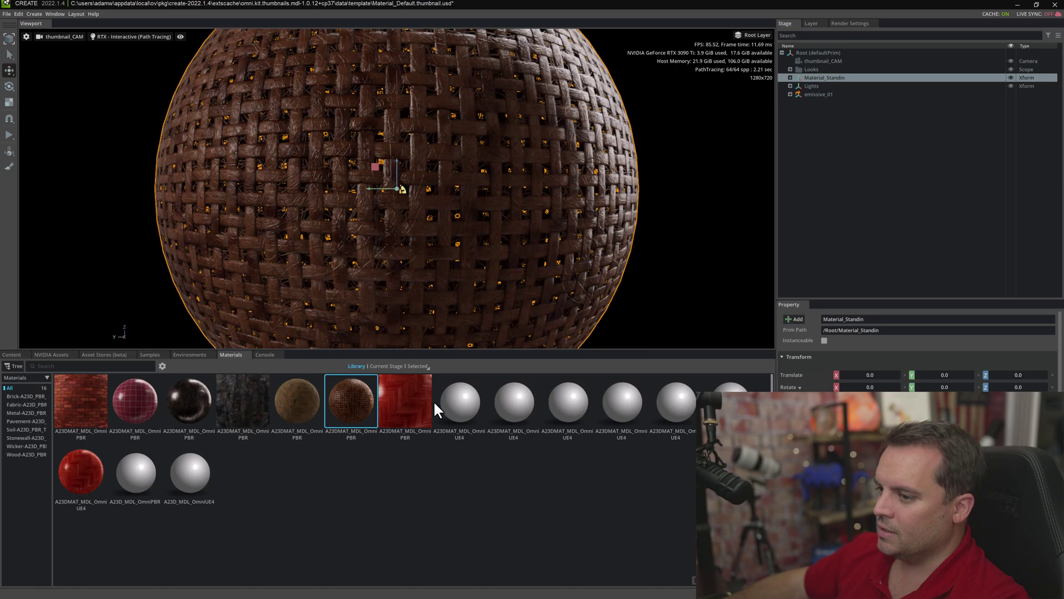
Generate rendered thumbnails for the eighth, ninth and tenth material tiles.
left_click(163, 366)
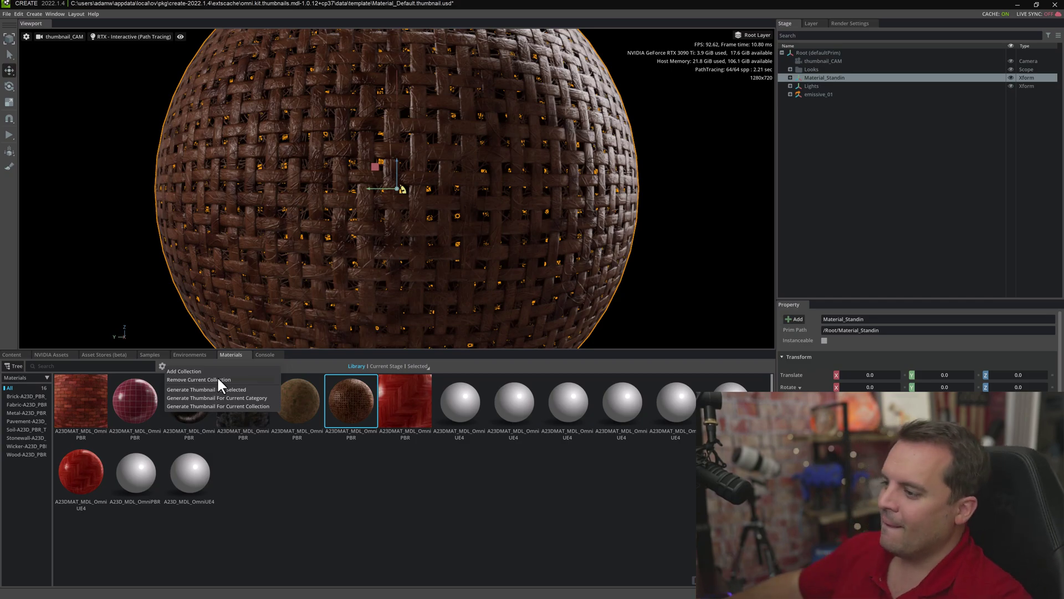
right_click(463, 390)
left_click(484, 413)
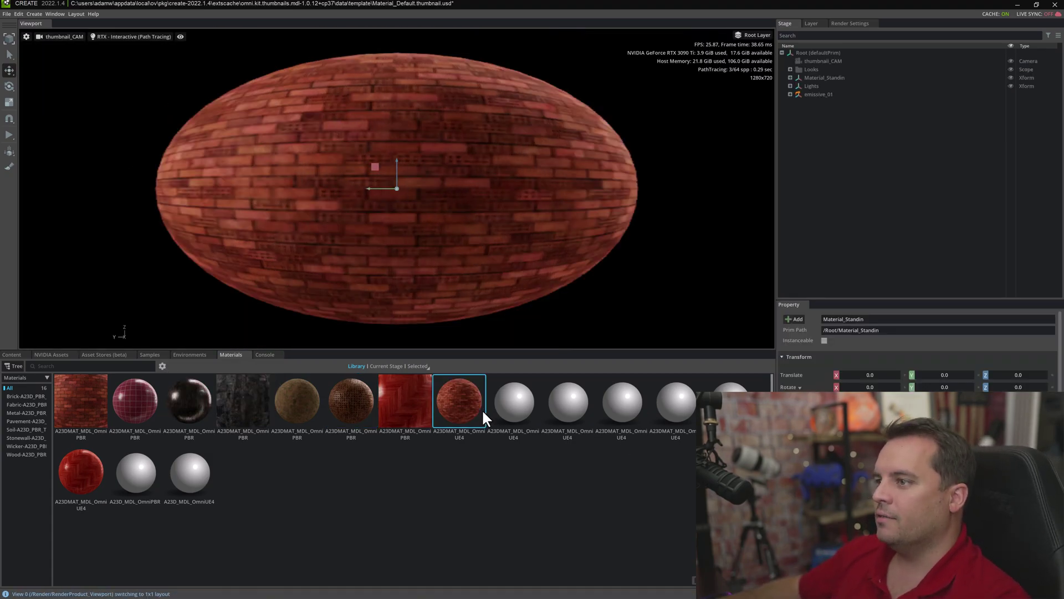
right_click(522, 412)
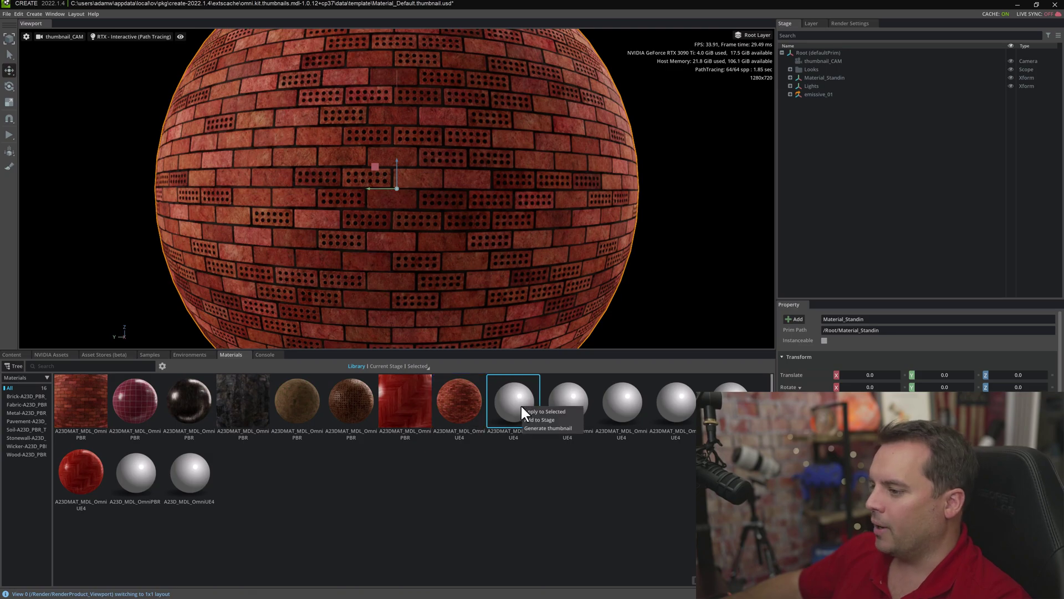
left_click(538, 427)
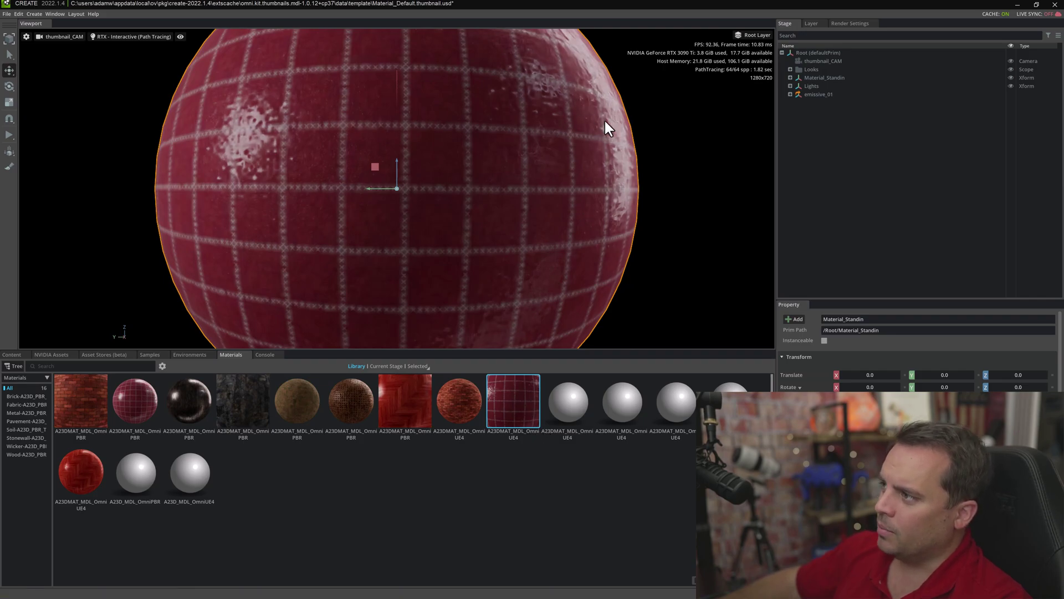
right_click(572, 398)
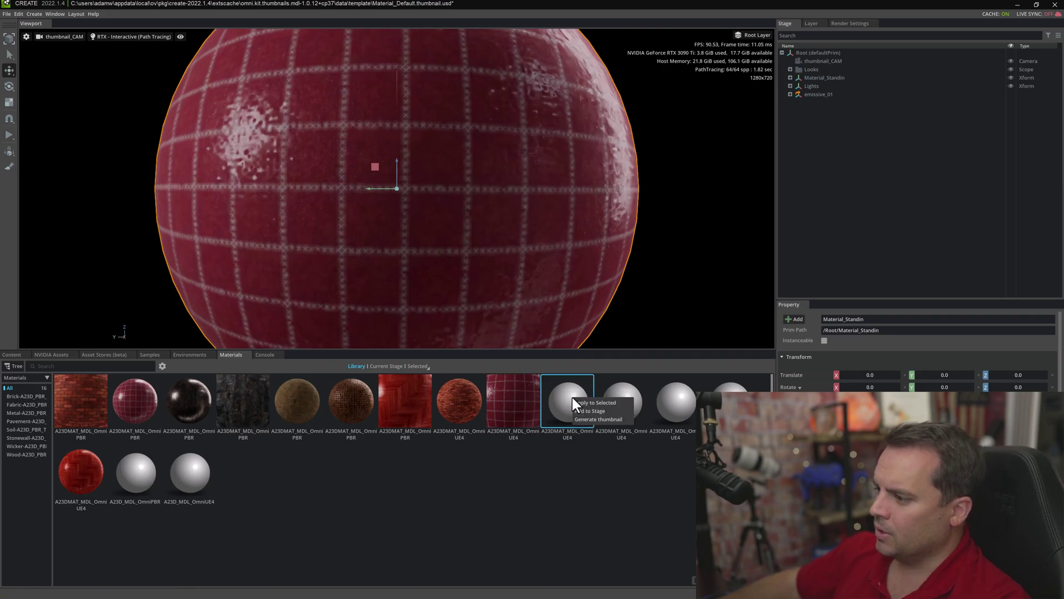
left_click(596, 417)
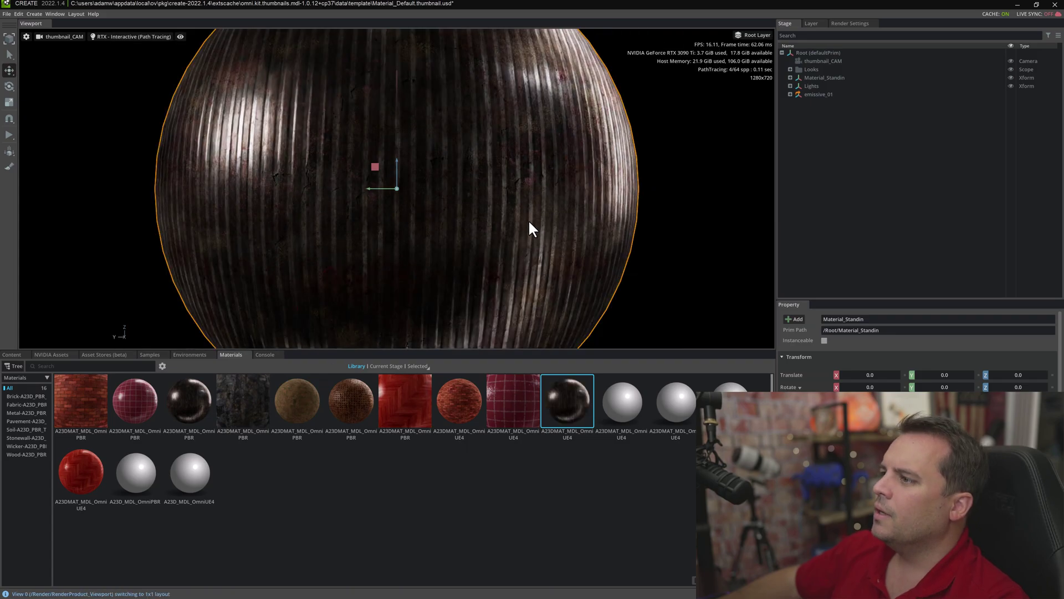
Generate thumbnails for the eleventh, twelfth and A23D_MDL_OmniPBR material tiles.
right_click(621, 404)
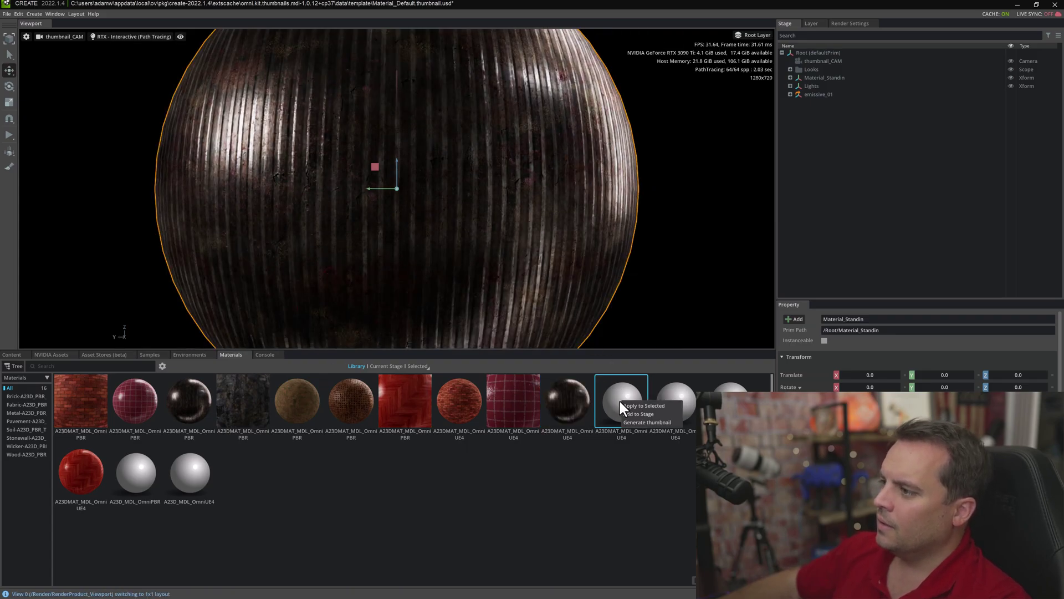
left_click(645, 423)
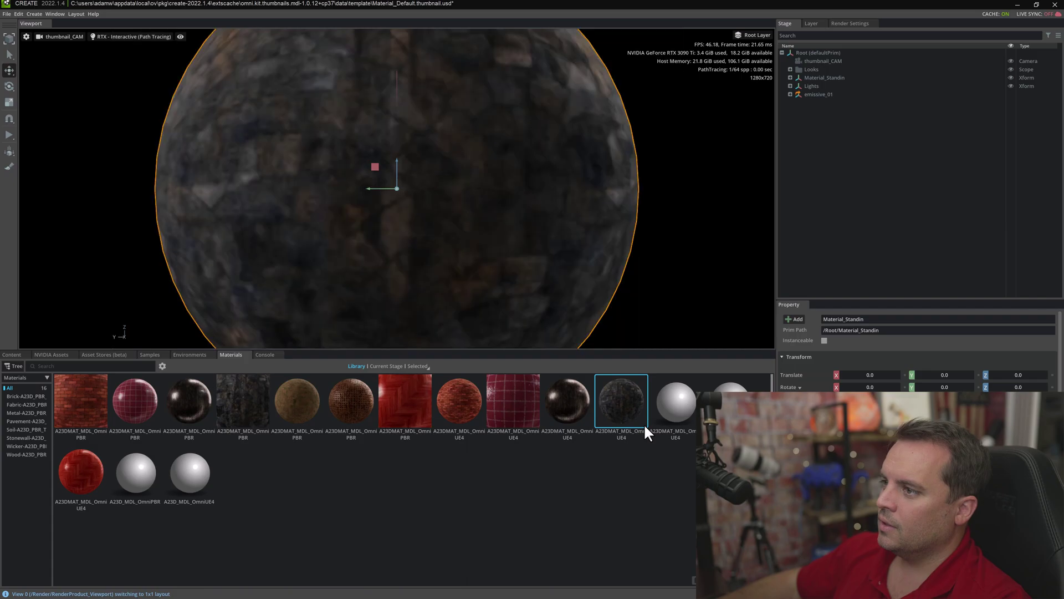
left_click(684, 407)
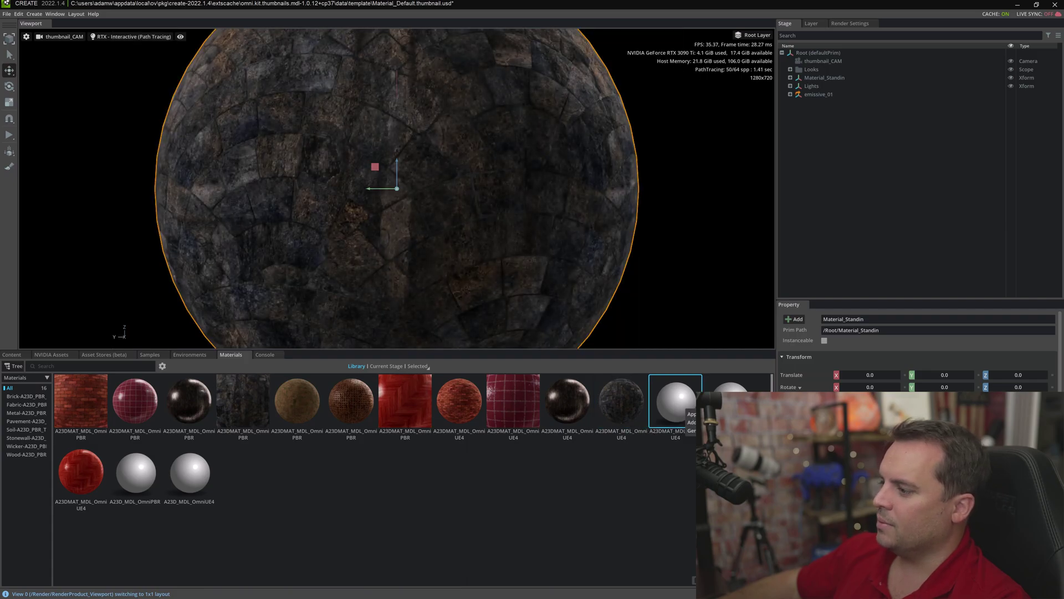
left_click(709, 431)
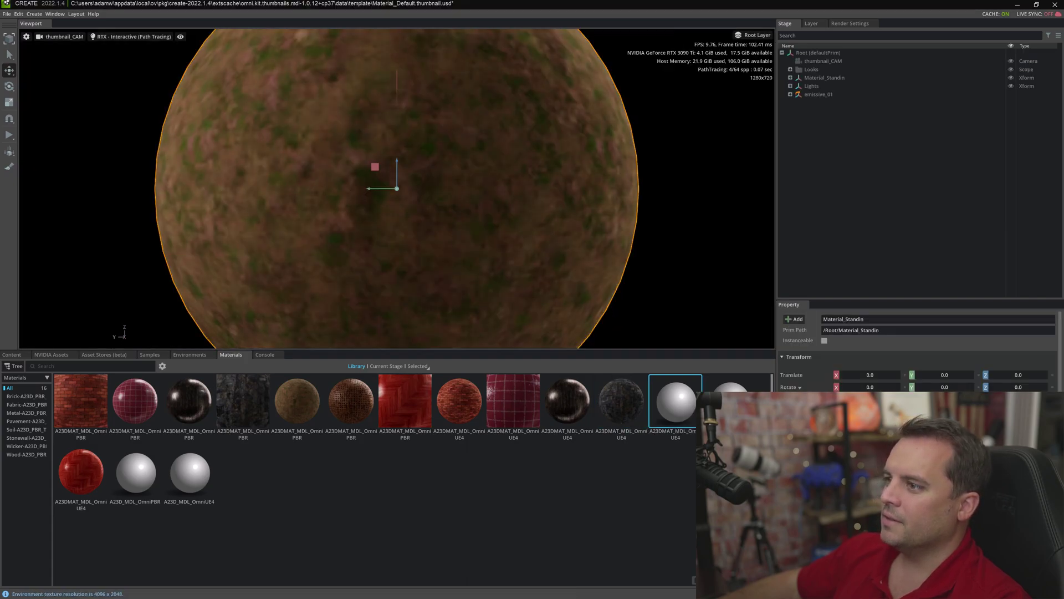
left_click(730, 400)
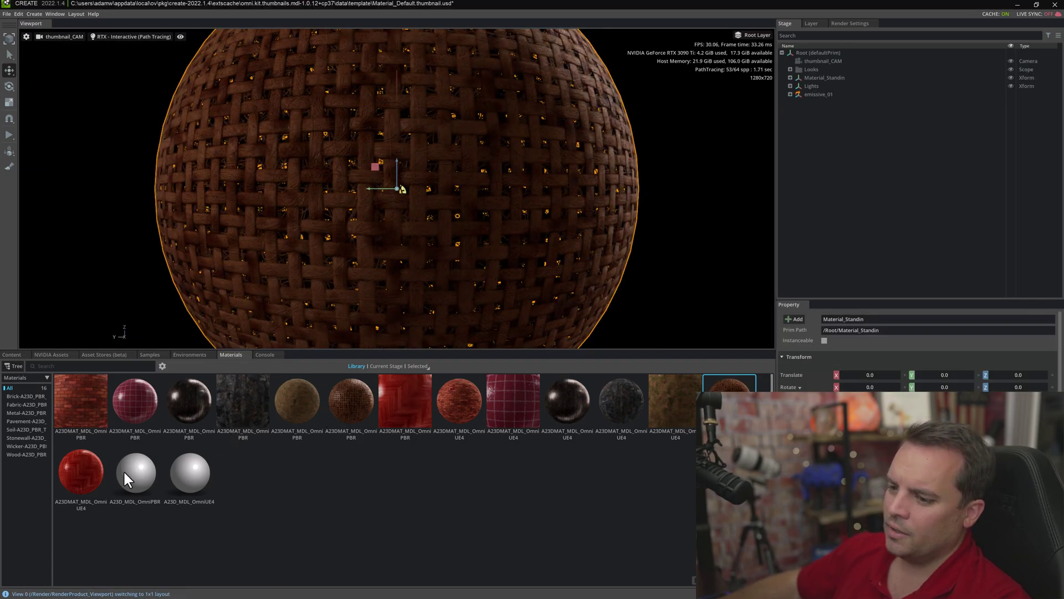
left_click(128, 474)
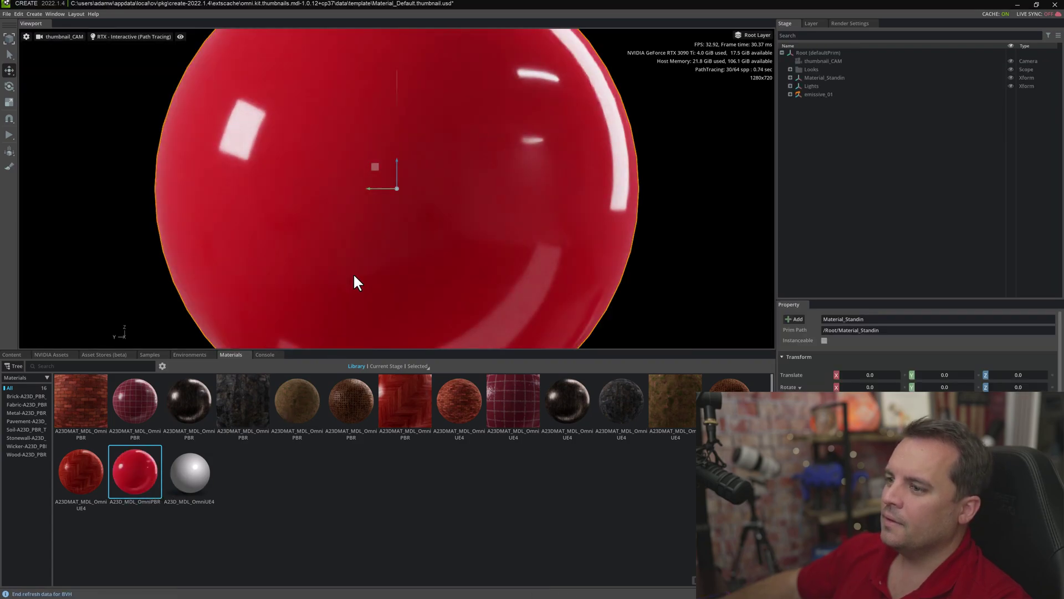
Generate the A23D_MDL_OmniUE4 thumbnail, then close Create without saving.
right_click(185, 488)
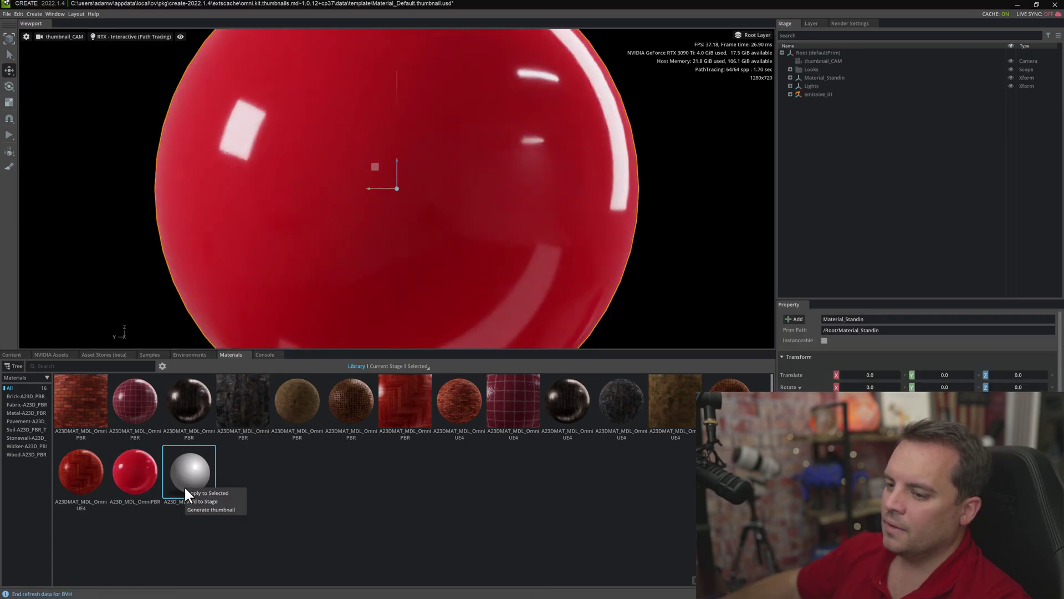
left_click(202, 508)
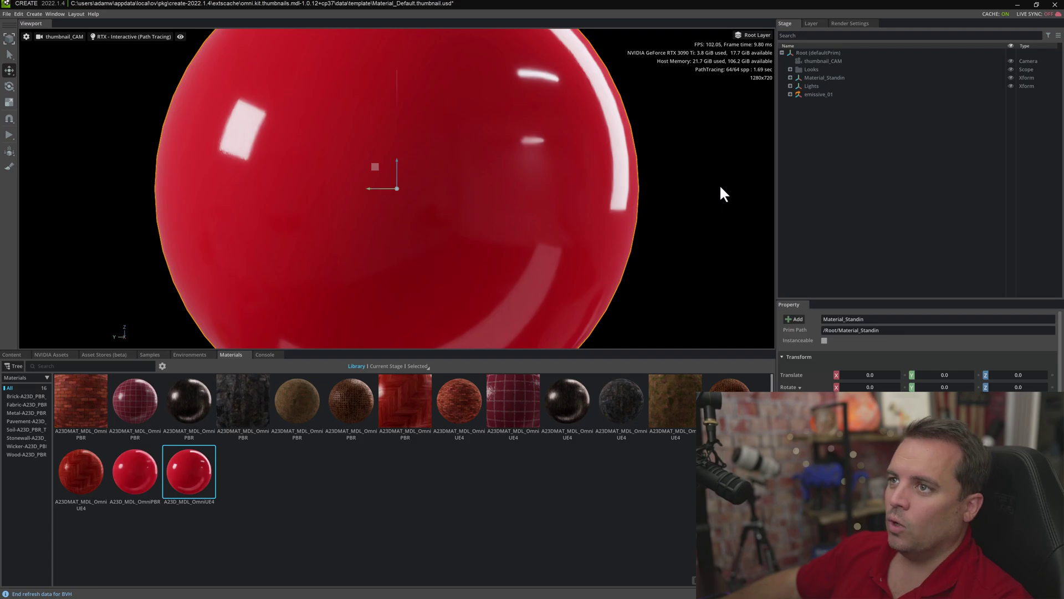
left_click(1054, 5)
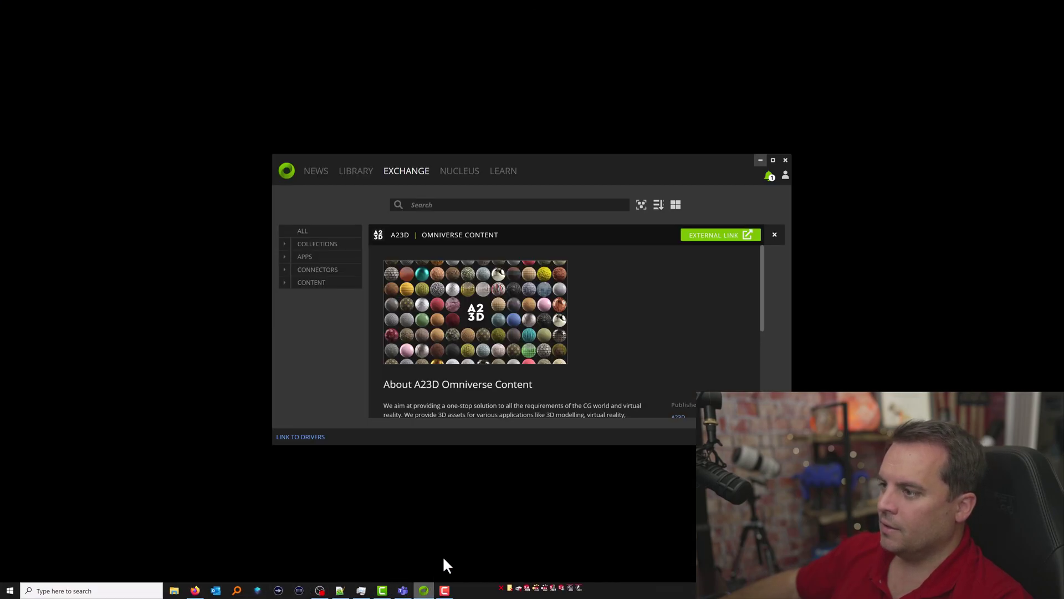
Switch the Launcher to its Library tab showing Omniverse Create 2022.1.4 and installed apps.
left_click(355, 175)
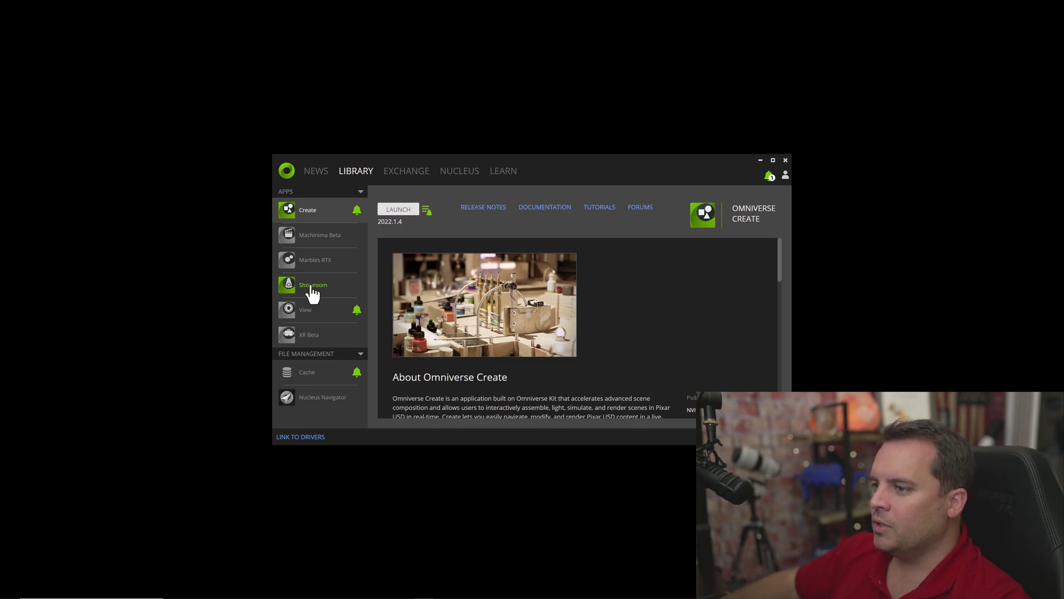
Select Showroom in the Library and launch Omniverse Showroom 2021.3.0.
left_click(312, 286)
left_click(396, 210)
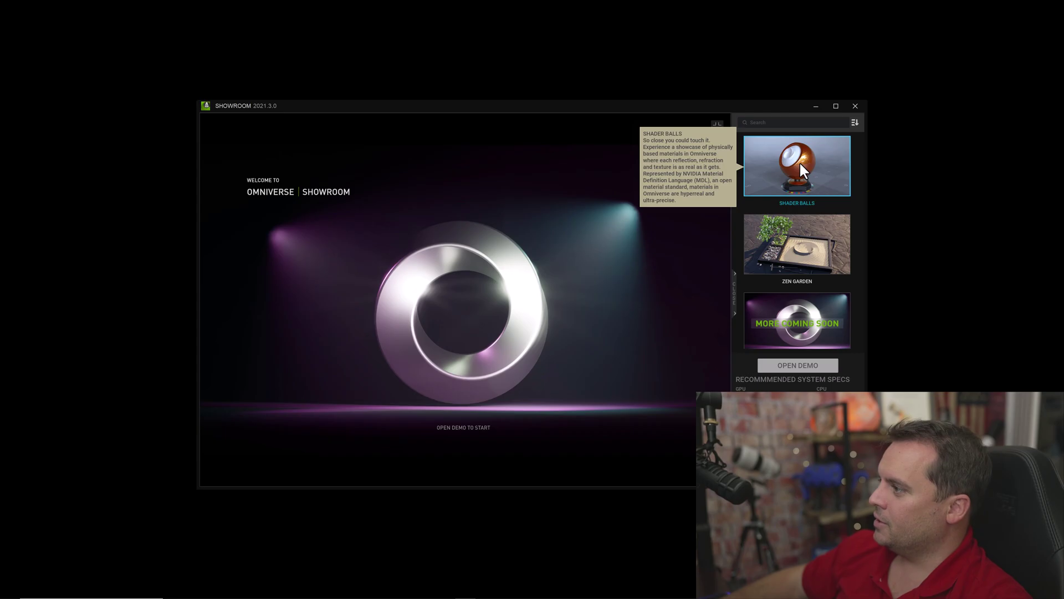
Open the Shader Balls demo and cycle the ball through plaid fabric, striped white, worn metal, then light wood.
left_click(801, 363)
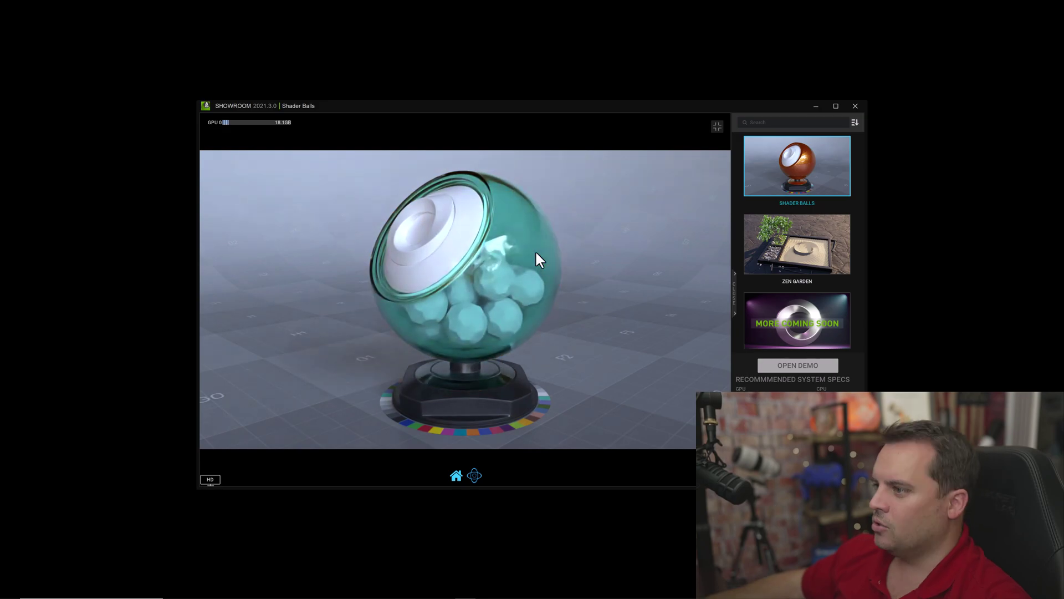
left_click(498, 283)
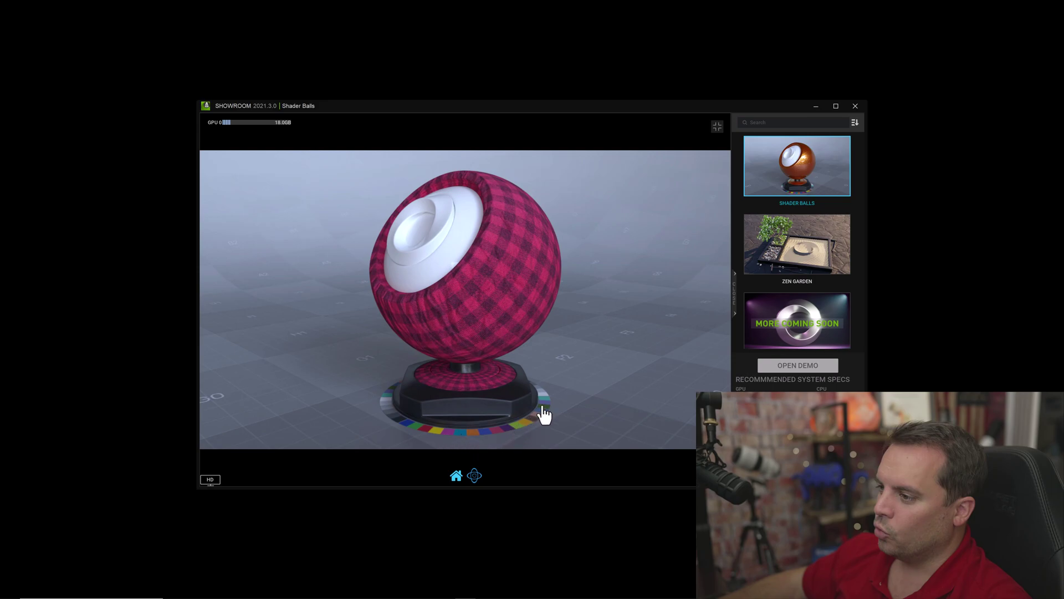
left_click(487, 435)
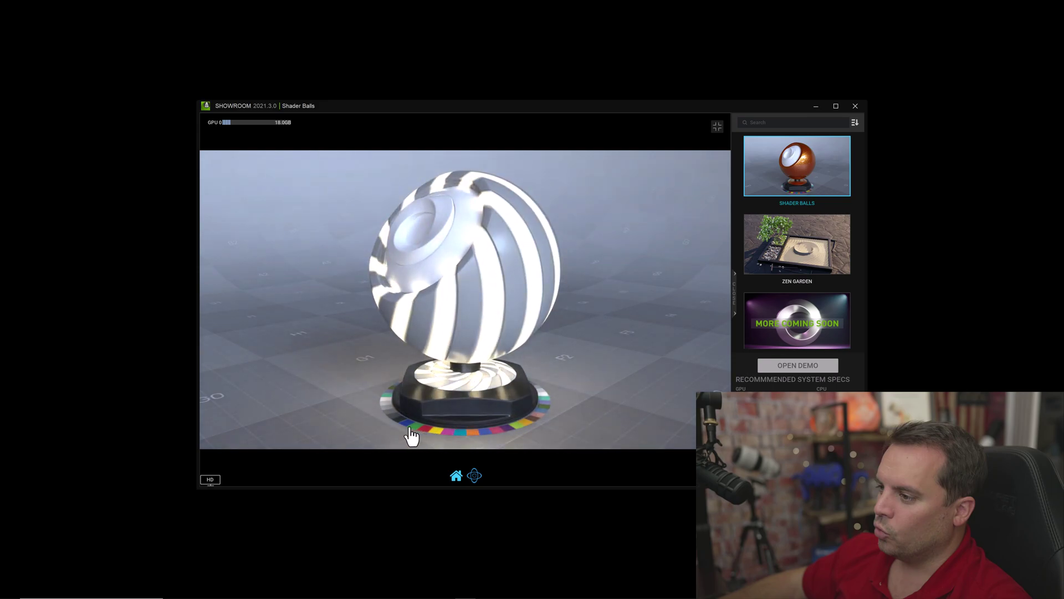
left_click(388, 408)
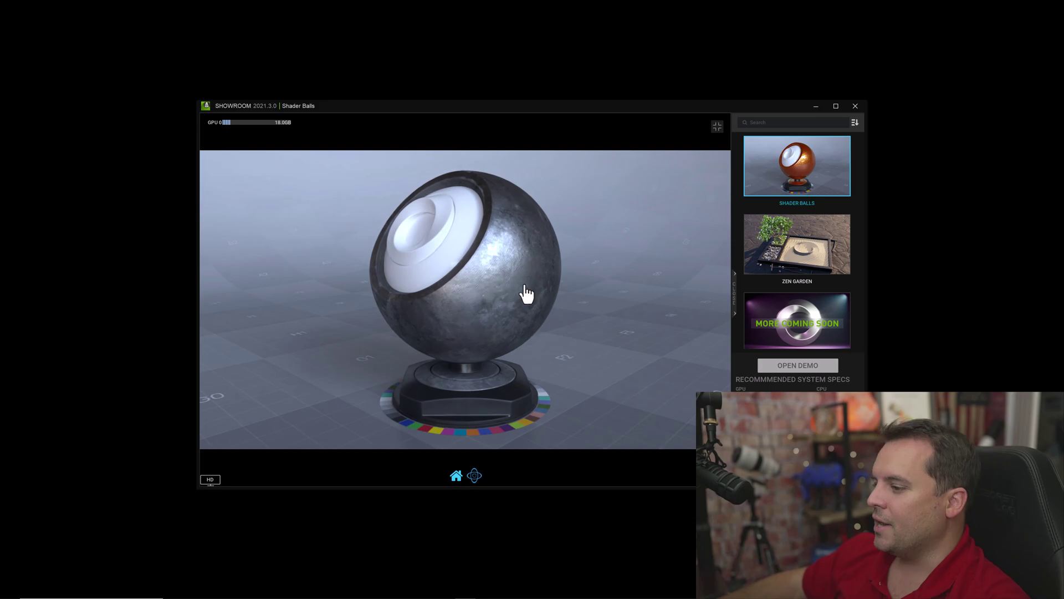
left_click(549, 290)
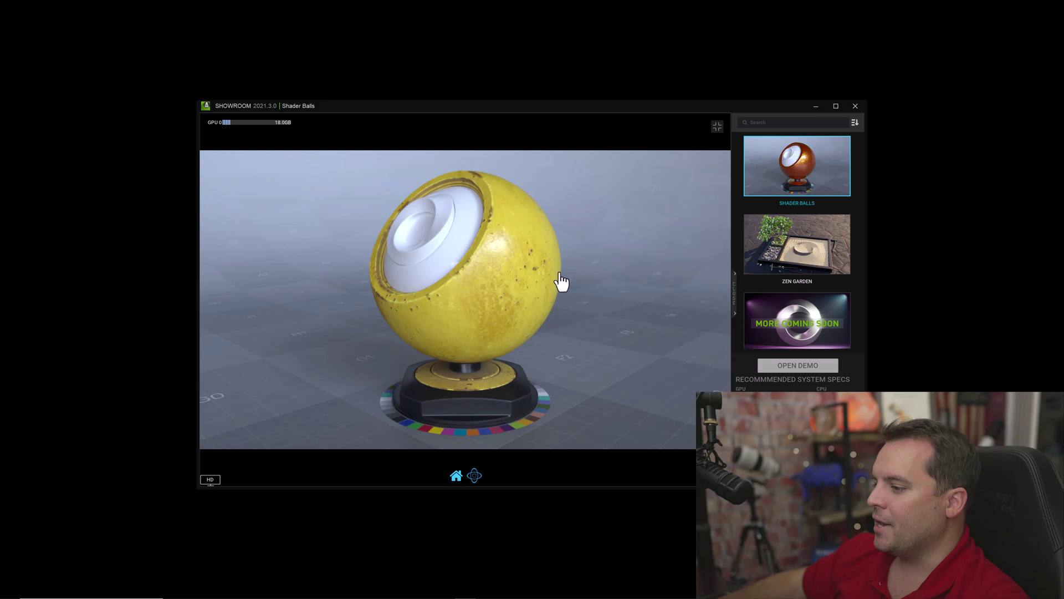
Select and load the Zen Garden demo, showing the sand garden with its default wind settings.
left_click(799, 255)
left_click(801, 366)
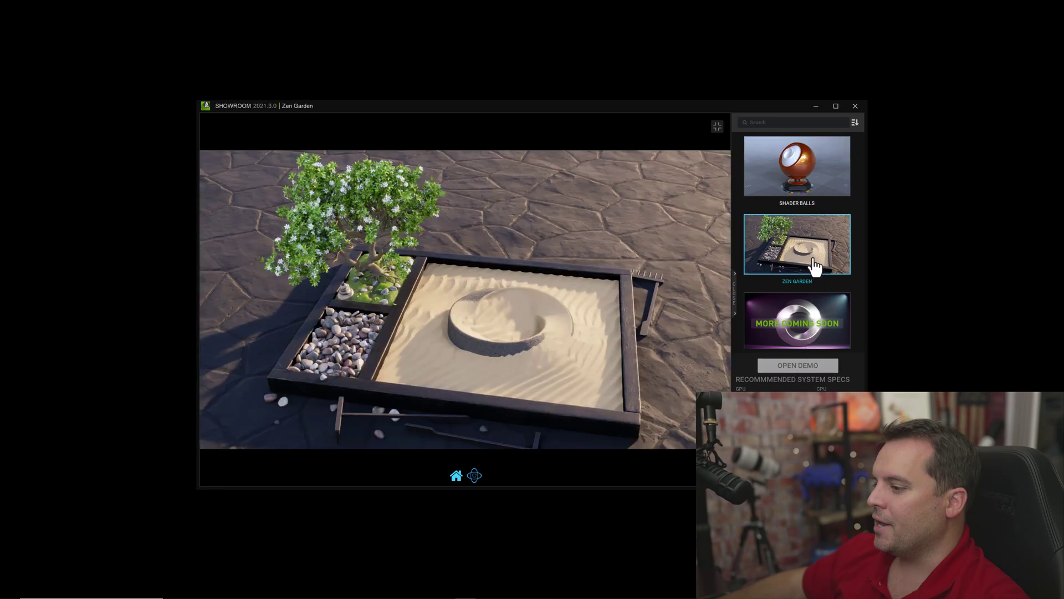
double_click(814, 265)
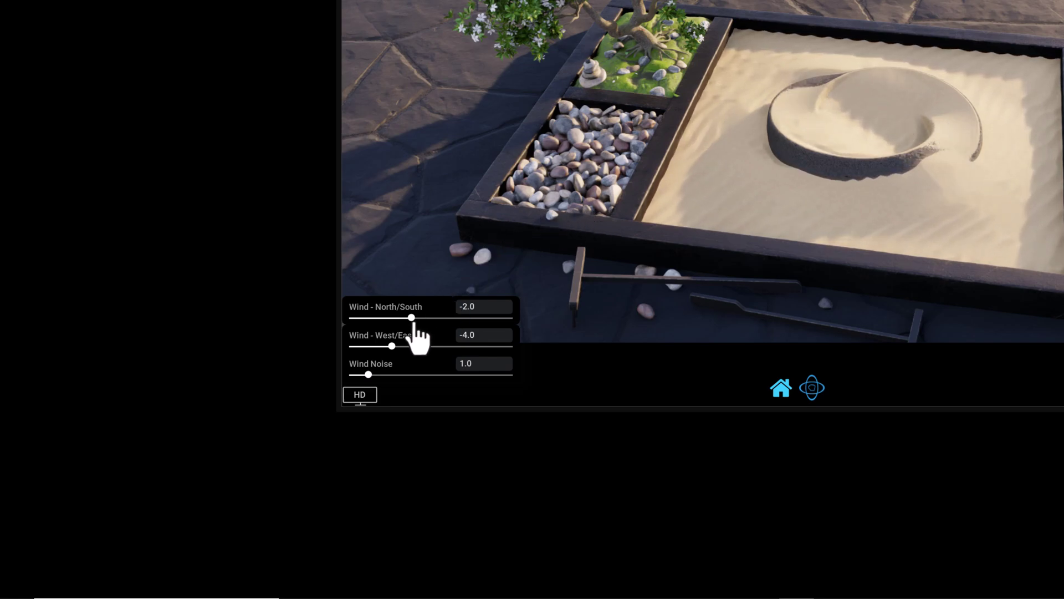
Set wind North/South 3.24, West/East -7.18 and noise 6.1, then orbit around the garden.
left_click_drag(411, 318, 463, 317)
left_click_drag(392, 346, 456, 346)
left_click_drag(368, 374, 356, 347)
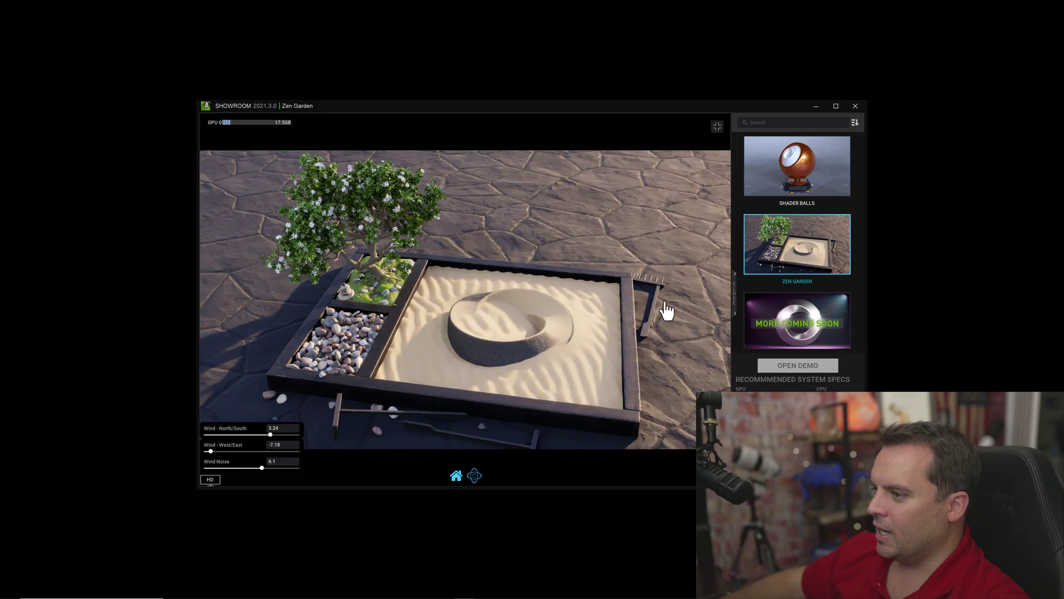
left_click_drag(660, 309, 582, 297)
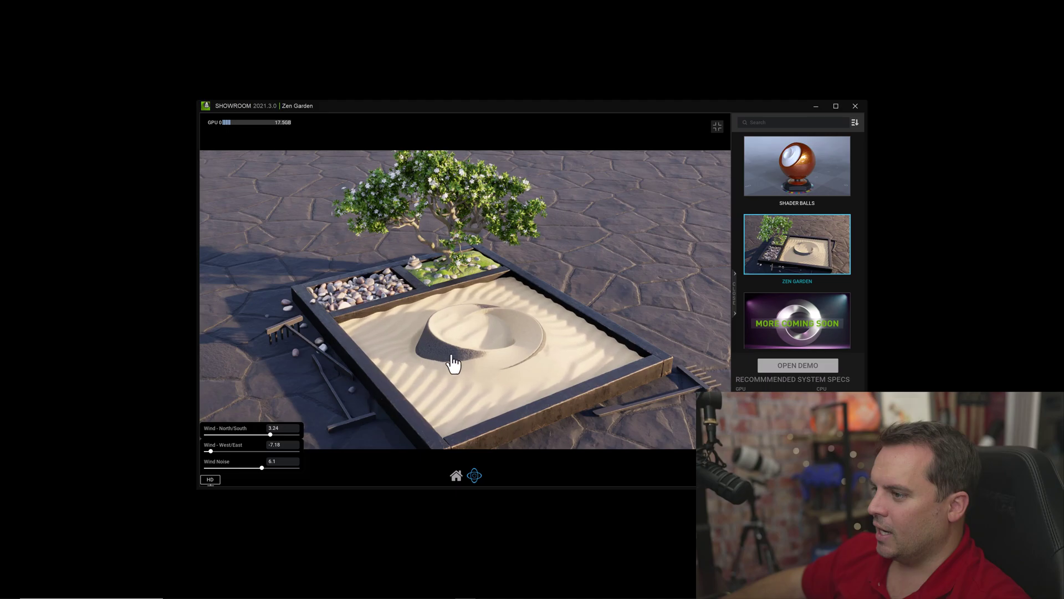
left_click_drag(384, 355, 452, 308)
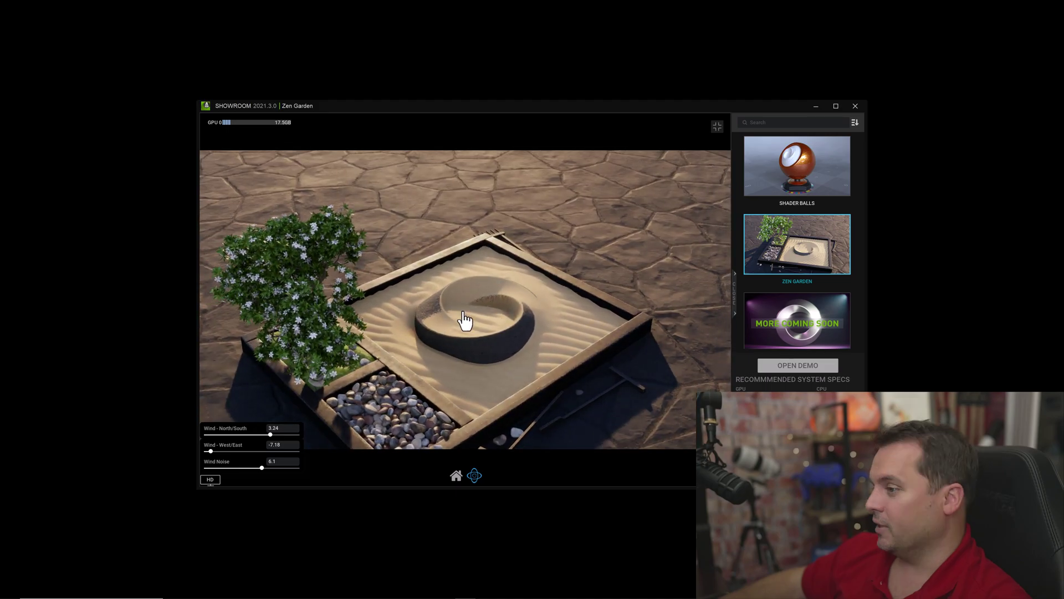